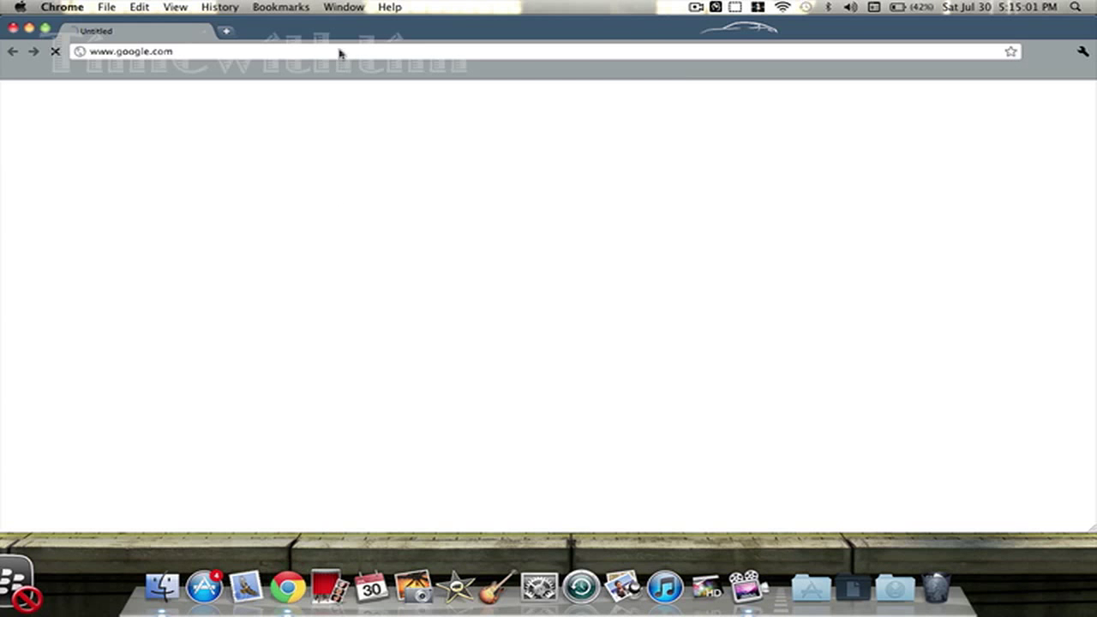
Step: Close the browser and launch BlackBerry Desktop Software from a 'desktop' Spotlight search
{"action": "left_click", "coordinate": [14, 28]}
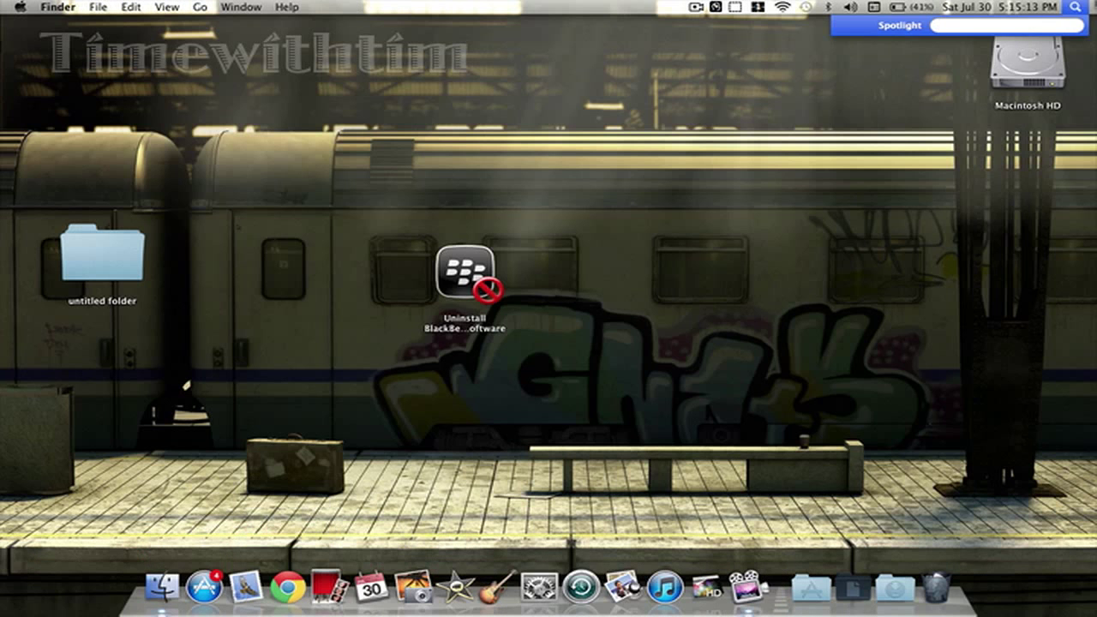
{"action": "type", "text": "desktop"}
{"action": "key", "text": "Return"}
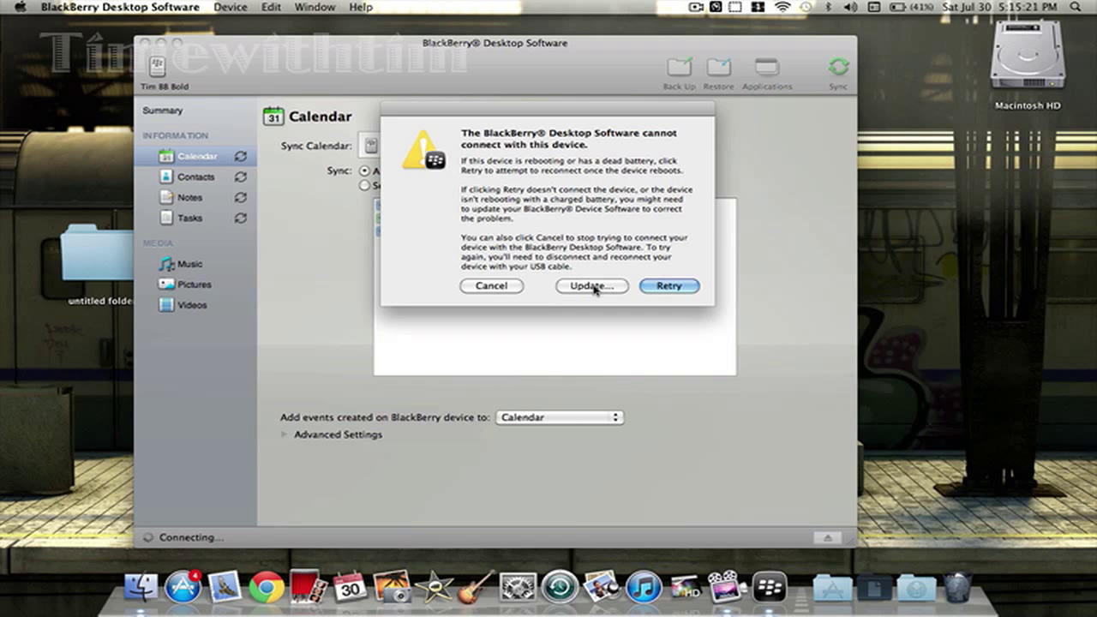
Step: Retry the connection, then choose Update in the cannot-connect warning
{"action": "left_click", "coordinate": [669, 286]}
{"action": "left_click", "coordinate": [601, 286]}
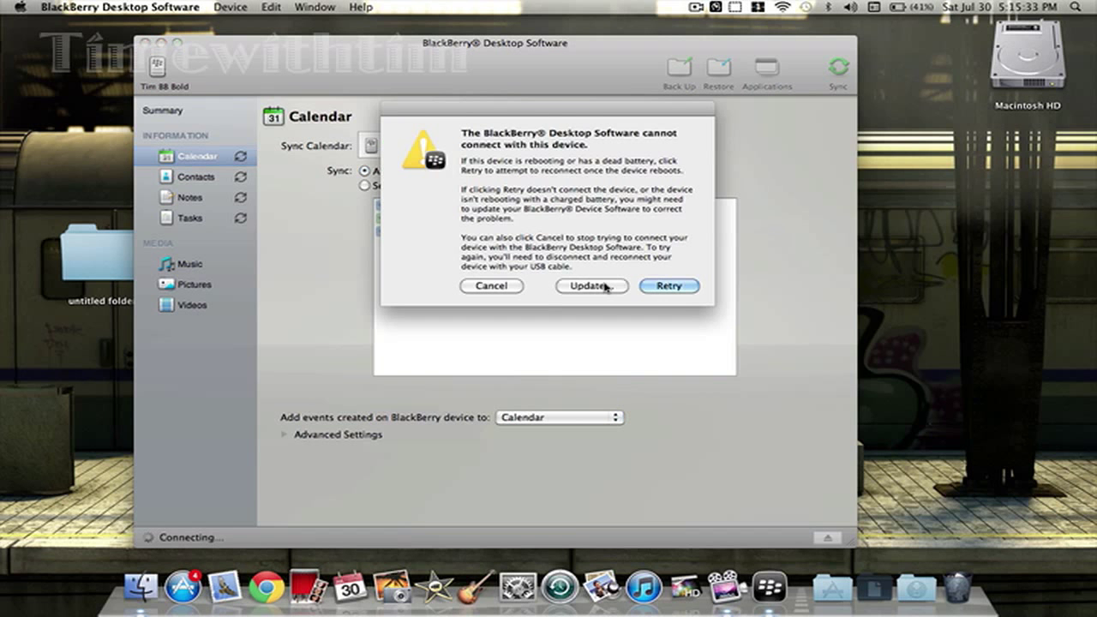
{"action": "left_click", "coordinate": [604, 286]}
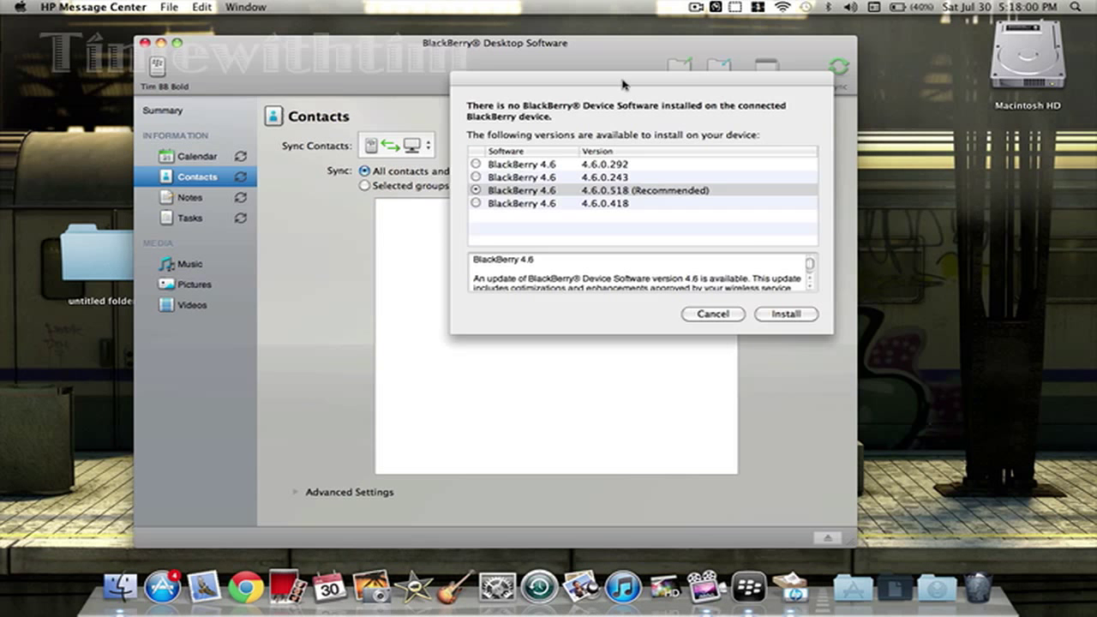
Step: Review the BlackBerry 4.6 version dialog and its update description, with 4.6.0.518 (Recommended) selected
{"action": "left_click_drag", "start_coordinate": [622, 80], "coordinate": [513, 156]}
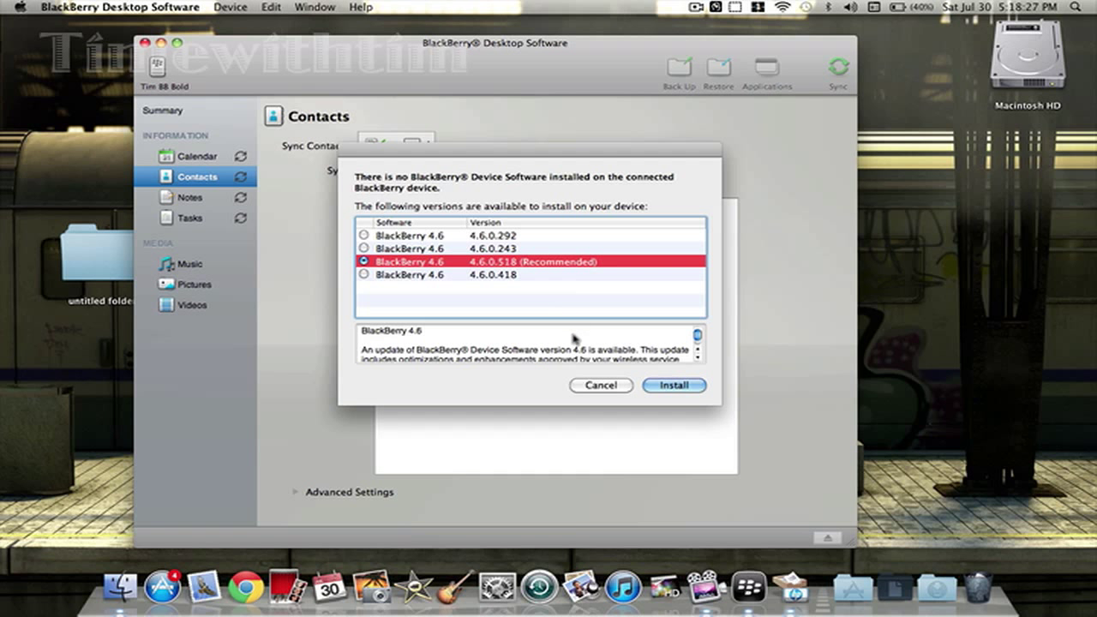
{"action": "scroll", "coordinate": [486, 352], "scroll_direction": "down", "scroll_amount": 2}
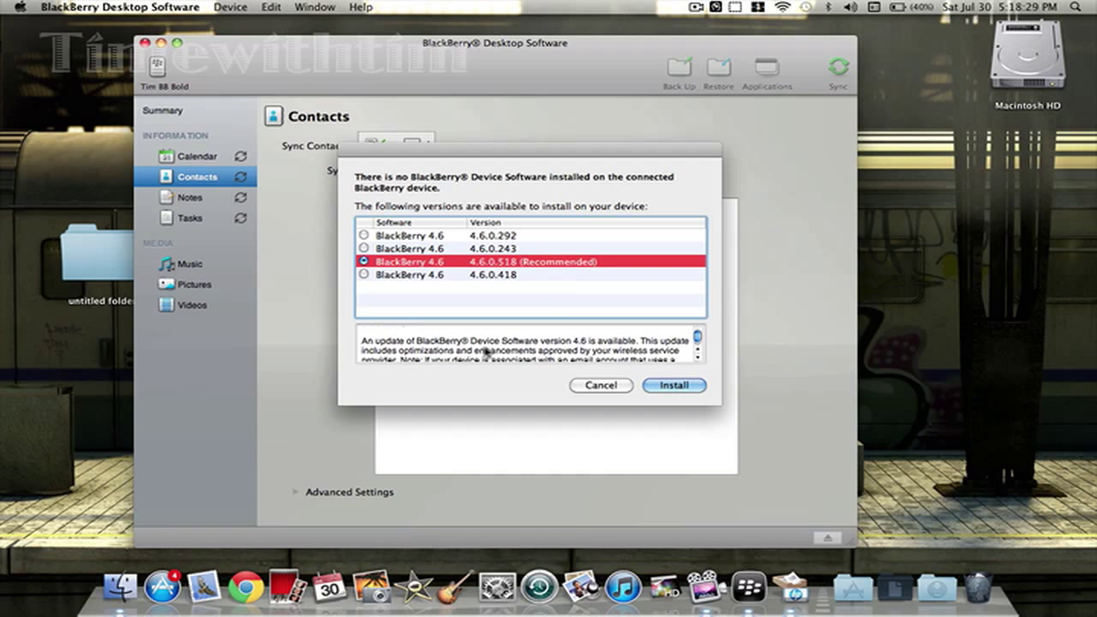
{"action": "scroll", "coordinate": [486, 351], "scroll_direction": "down", "scroll_amount": 1}
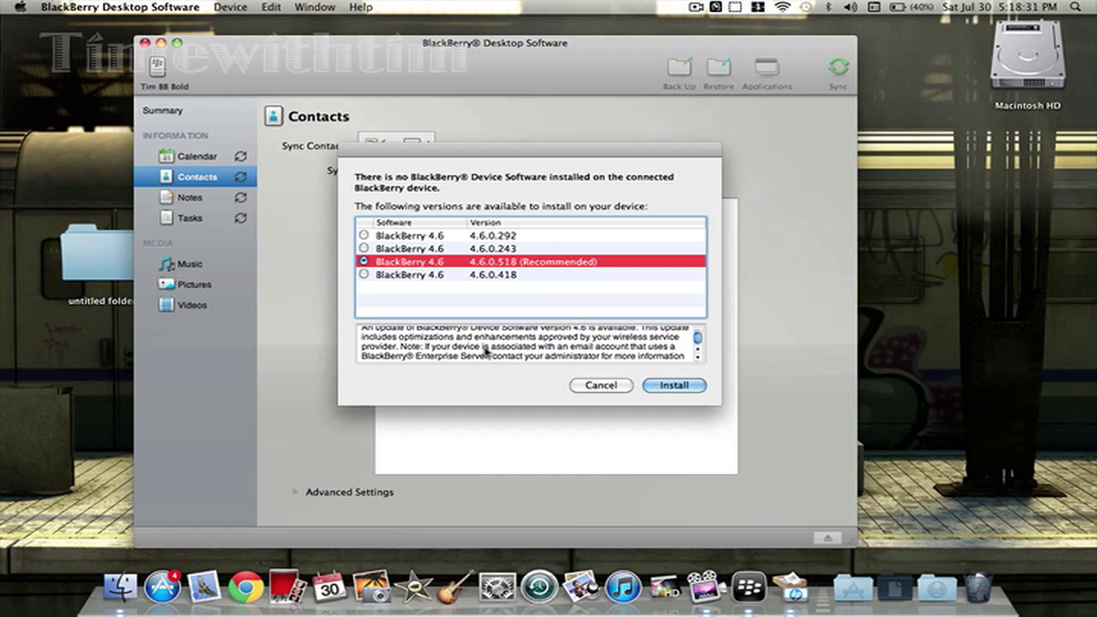
{"action": "scroll", "coordinate": [486, 351], "scroll_direction": "down", "scroll_amount": 1}
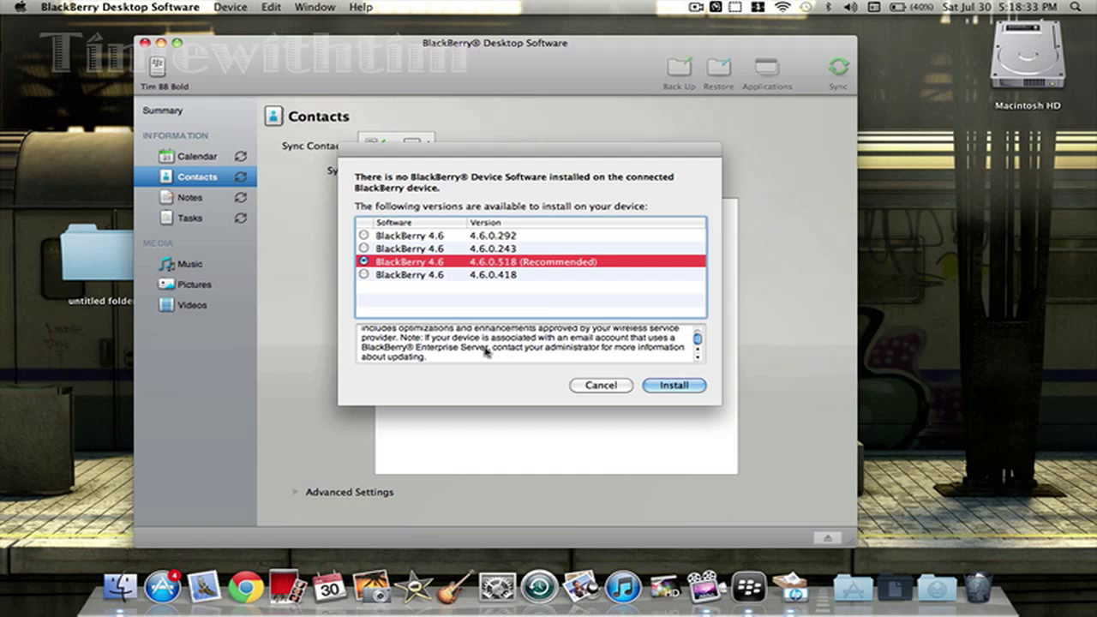
Step: Install device software version 4.6.0.518 (Recommended)
{"action": "left_click", "coordinate": [672, 387]}
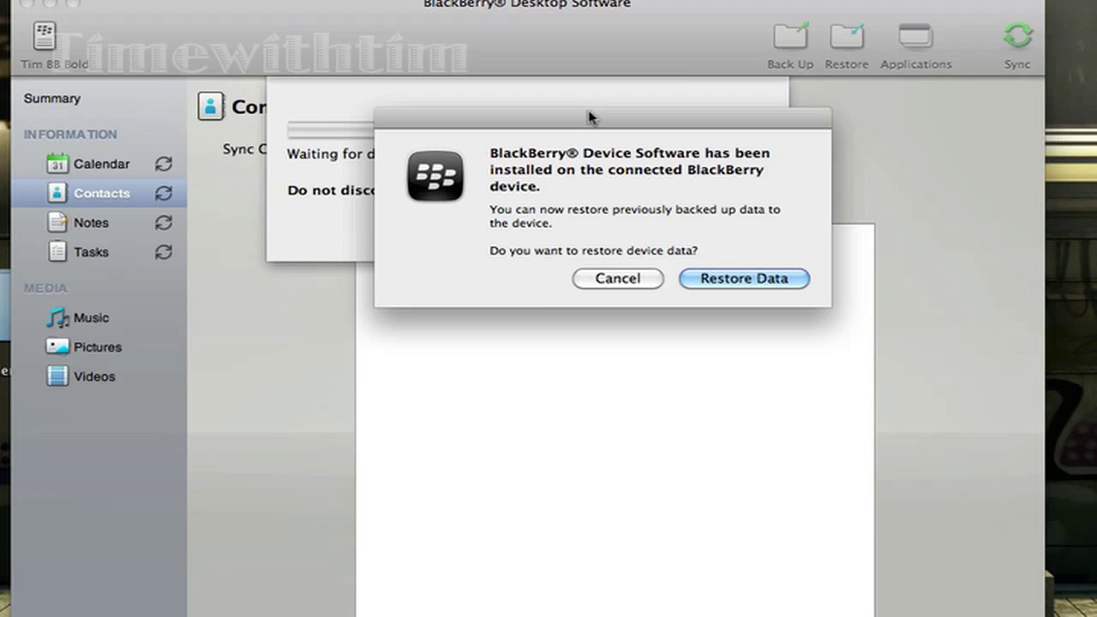
Step: Restore the backed-up data onto the device and connect by entering the device password
{"action": "left_click_drag", "start_coordinate": [590, 117], "coordinate": [612, 322]}
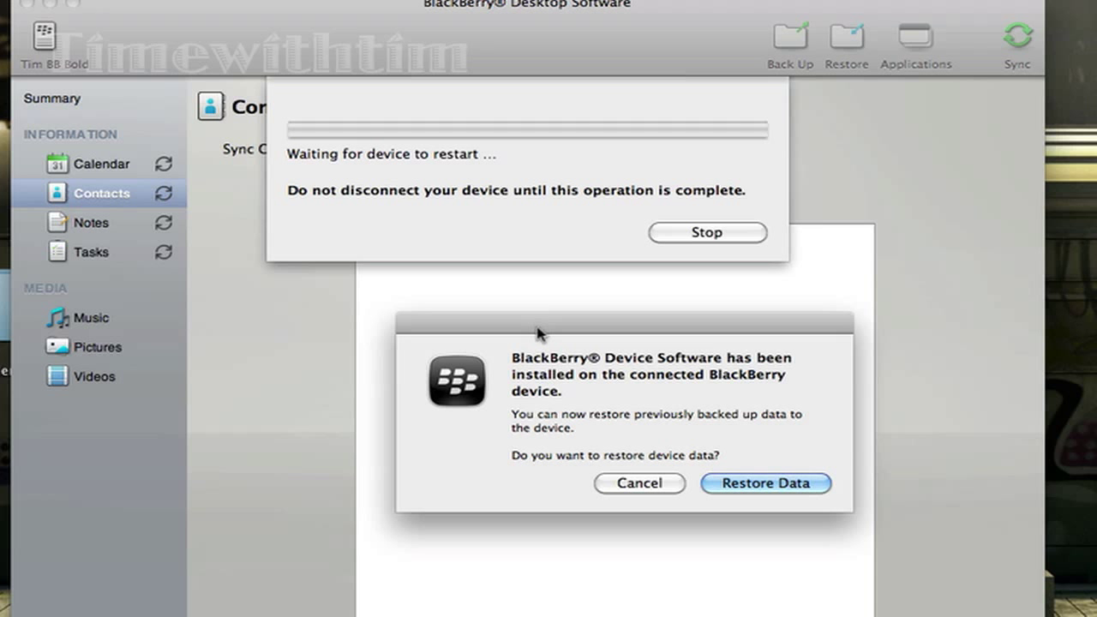
{"action": "left_click", "coordinate": [722, 485]}
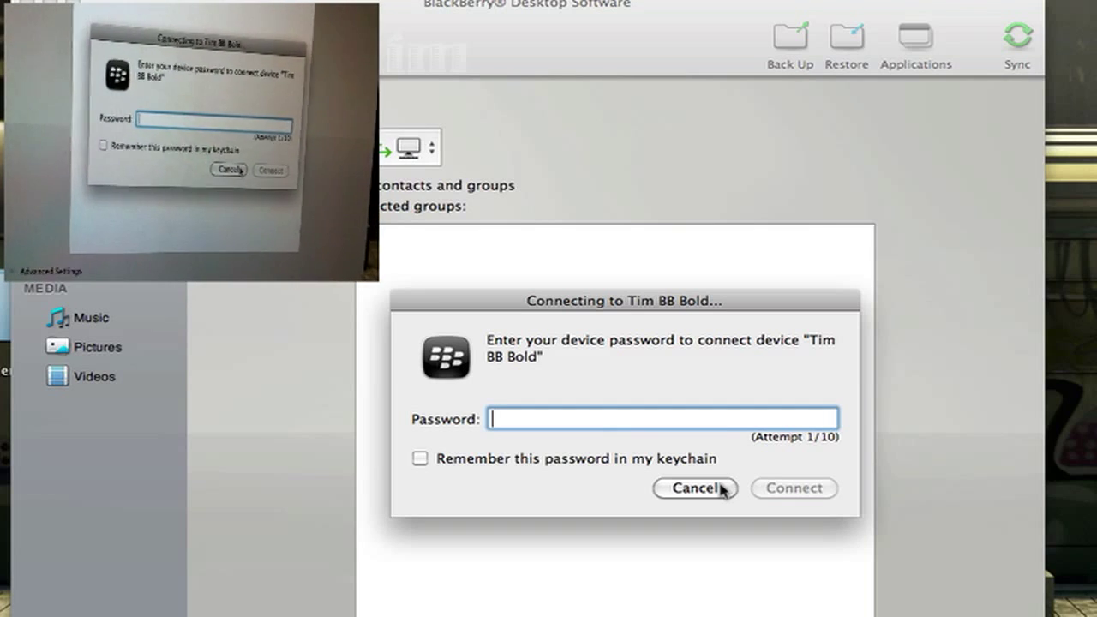
{"action": "type", "text": "*"}
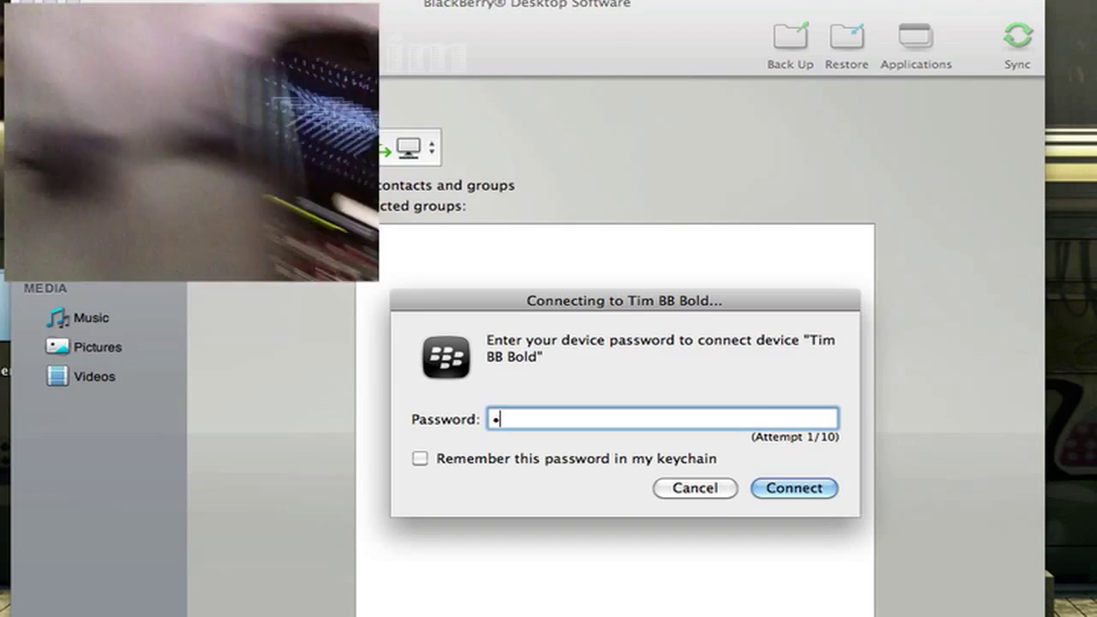
{"action": "key", "text": "Return"}
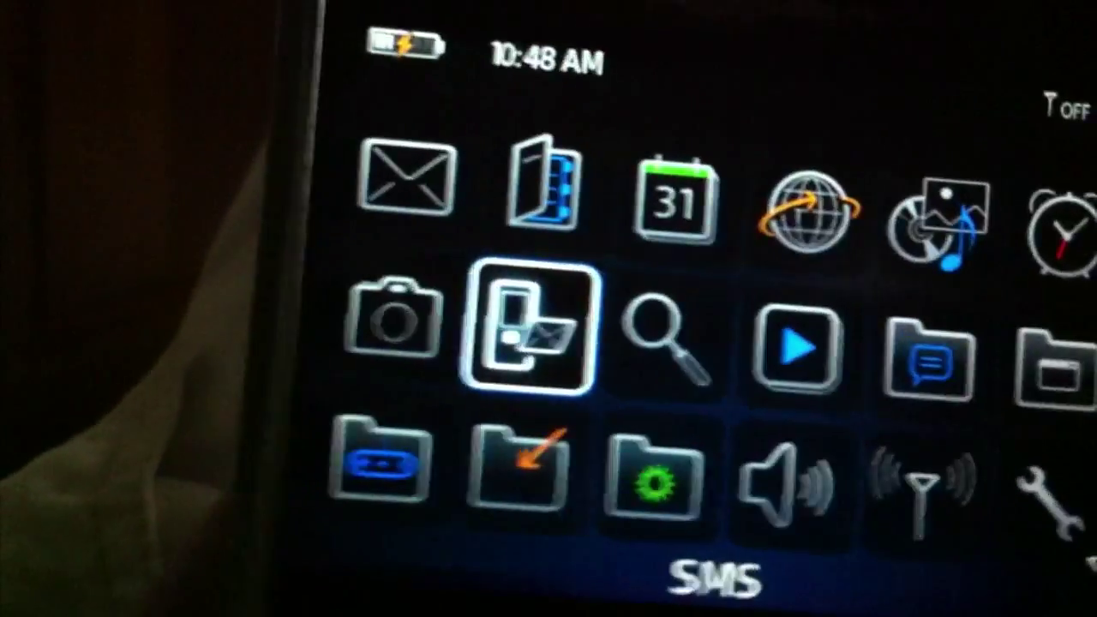
{"action": "left_click", "coordinate": [951, 216]}
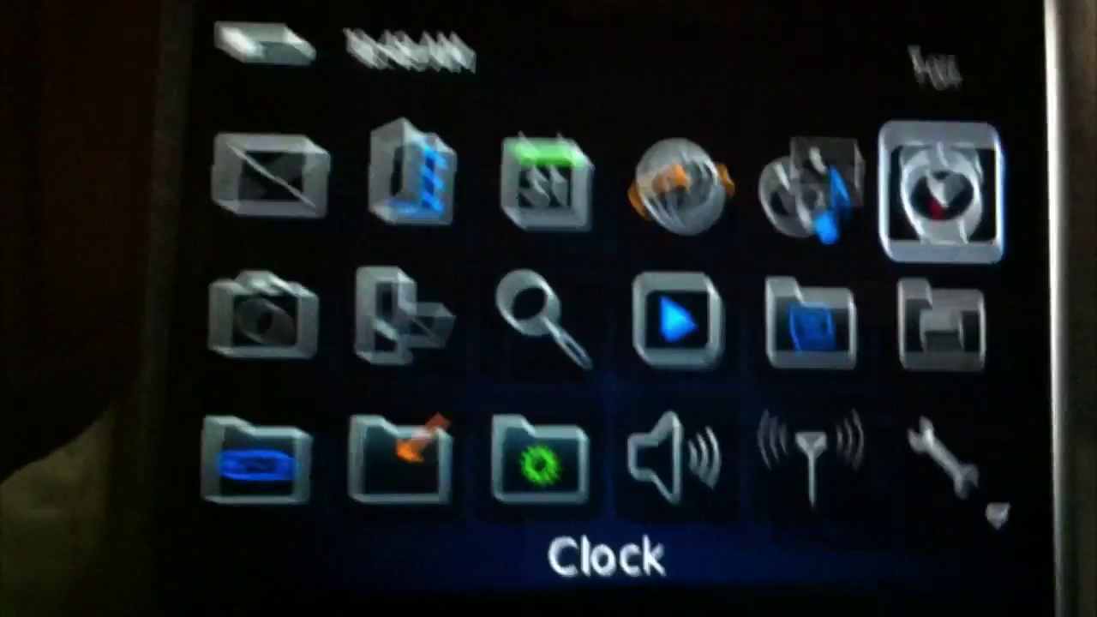
{"action": "key", "text": "Down"}
{"action": "key", "text": "Down"}
{"action": "key", "text": "Down"}
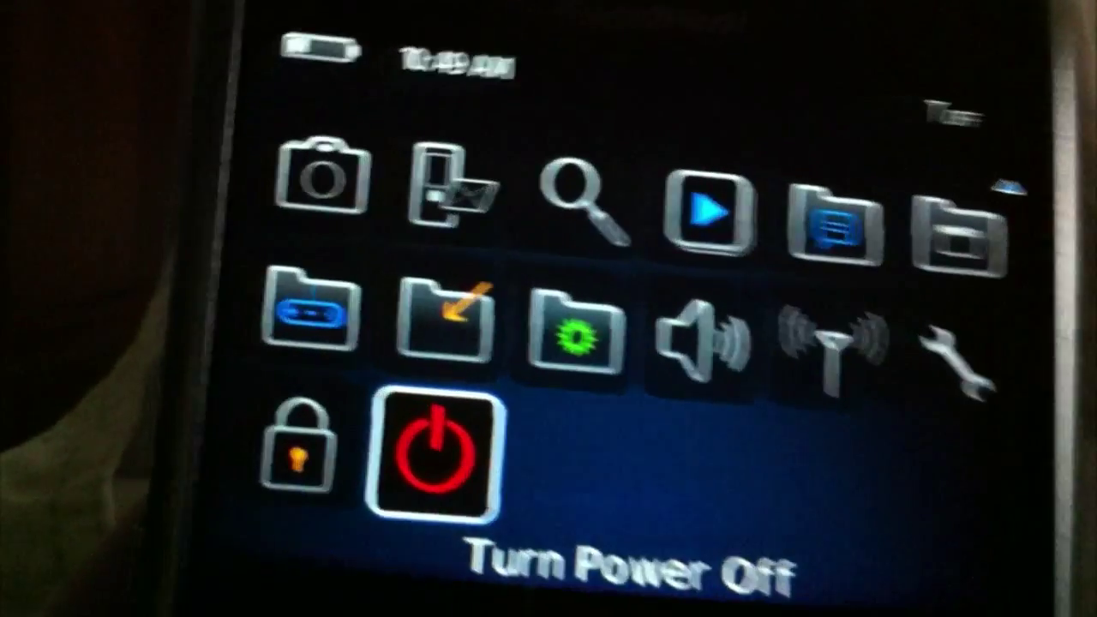
{"action": "key", "text": "Up"}
{"action": "key", "text": "Up"}
{"action": "key", "text": "Up"}
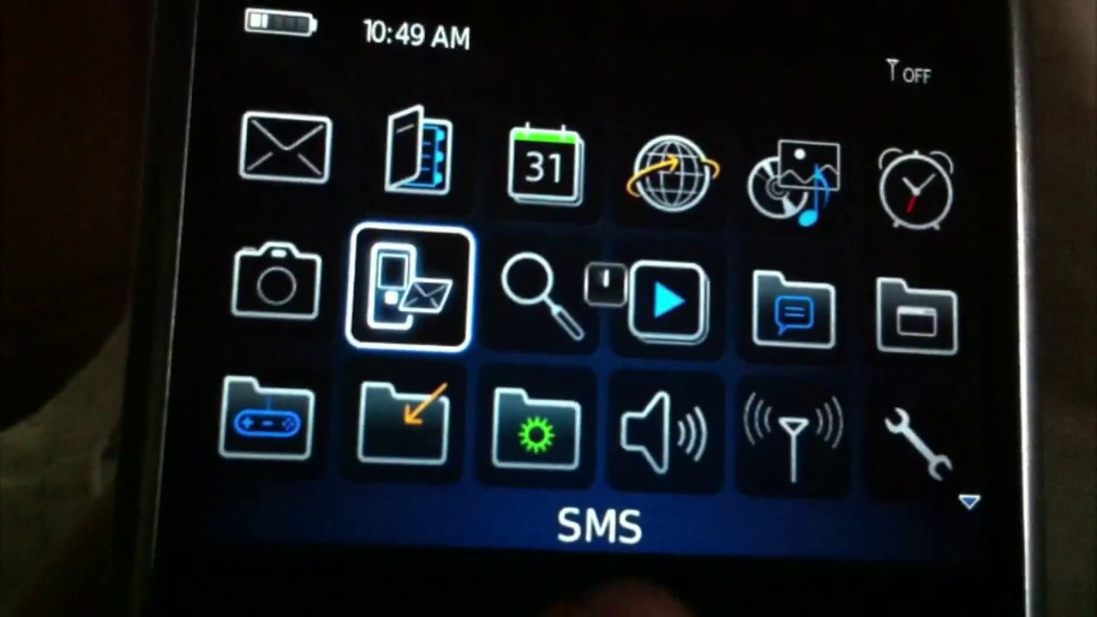
{"action": "key", "text": "Down"}
{"action": "key", "text": "Right"}
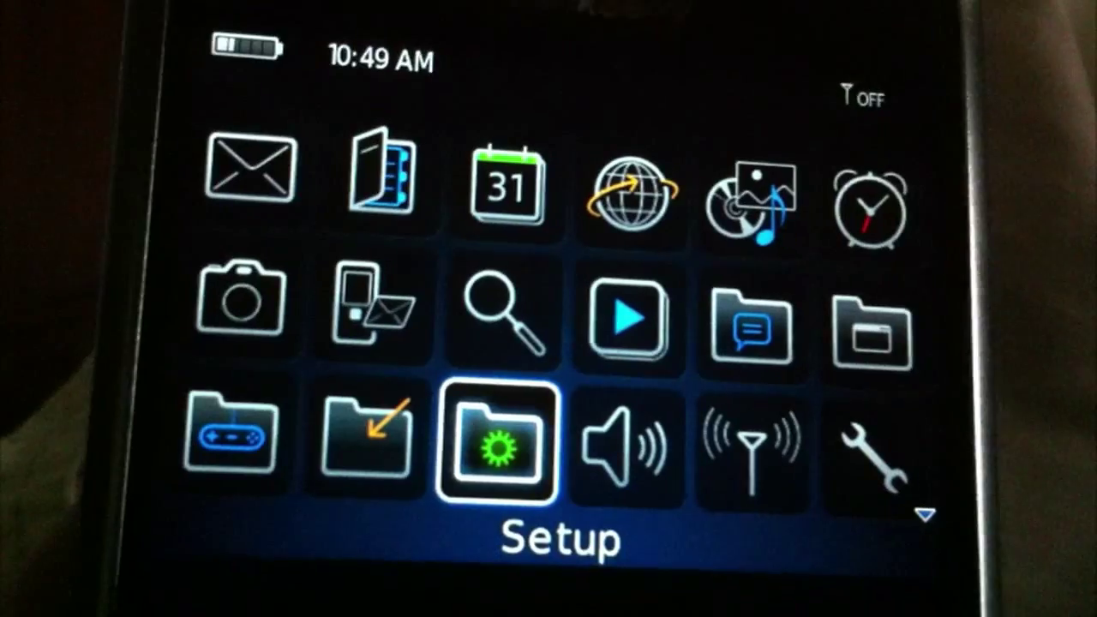
{"action": "key", "text": "Up"}
{"action": "key", "text": "Up"}
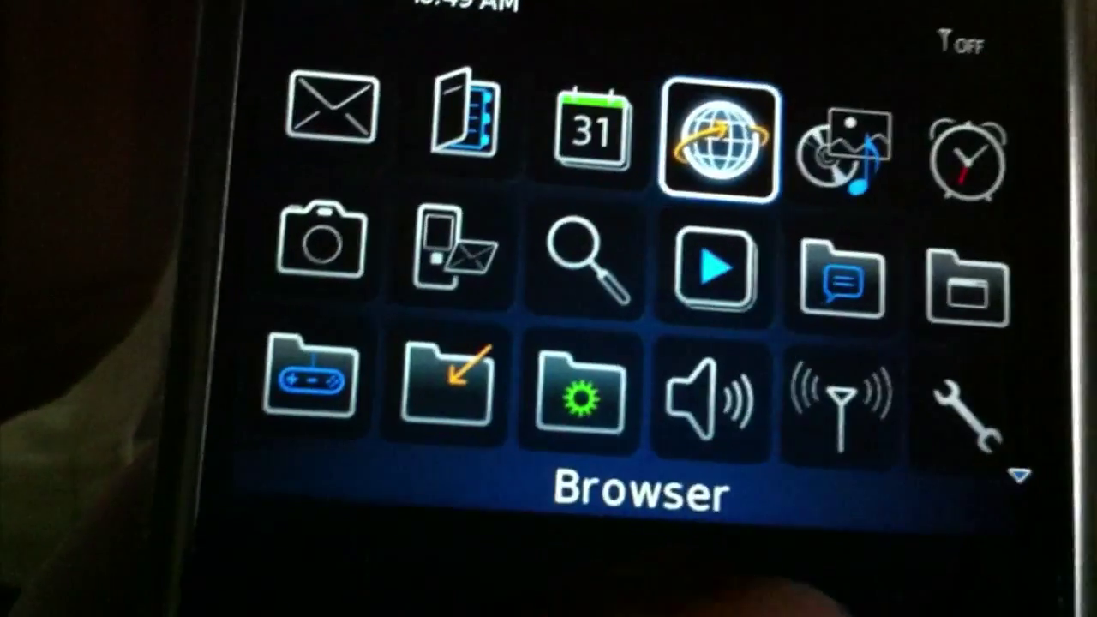
{"action": "key", "text": "Left"}
{"action": "key", "text": "Down"}
{"action": "key", "text": "Down"}
{"action": "key", "text": "Down"}
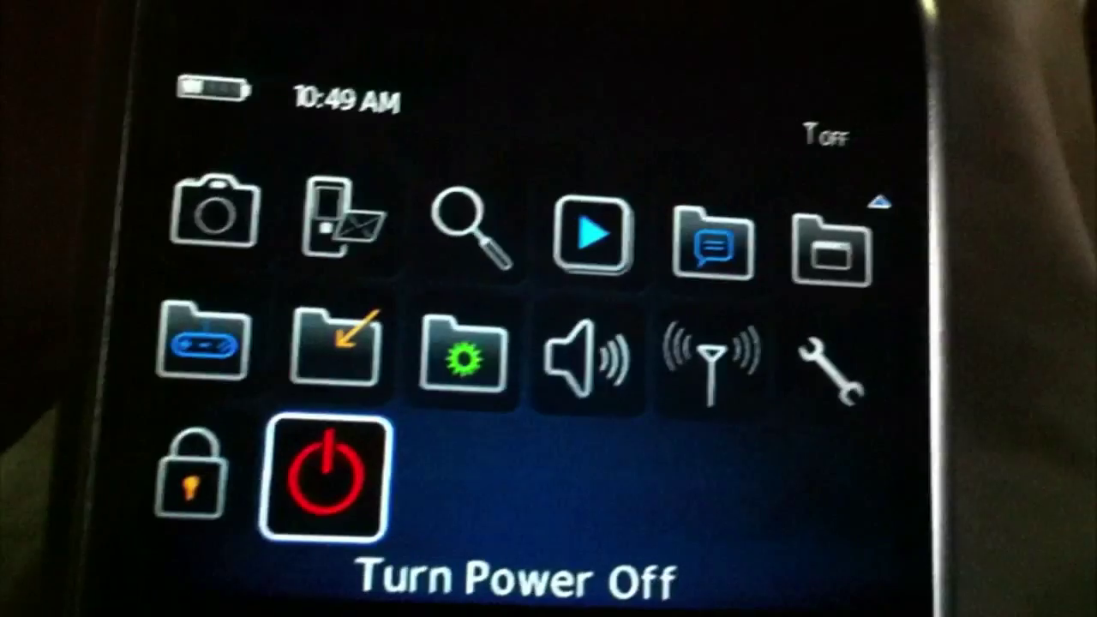
{"action": "key", "text": "Up"}
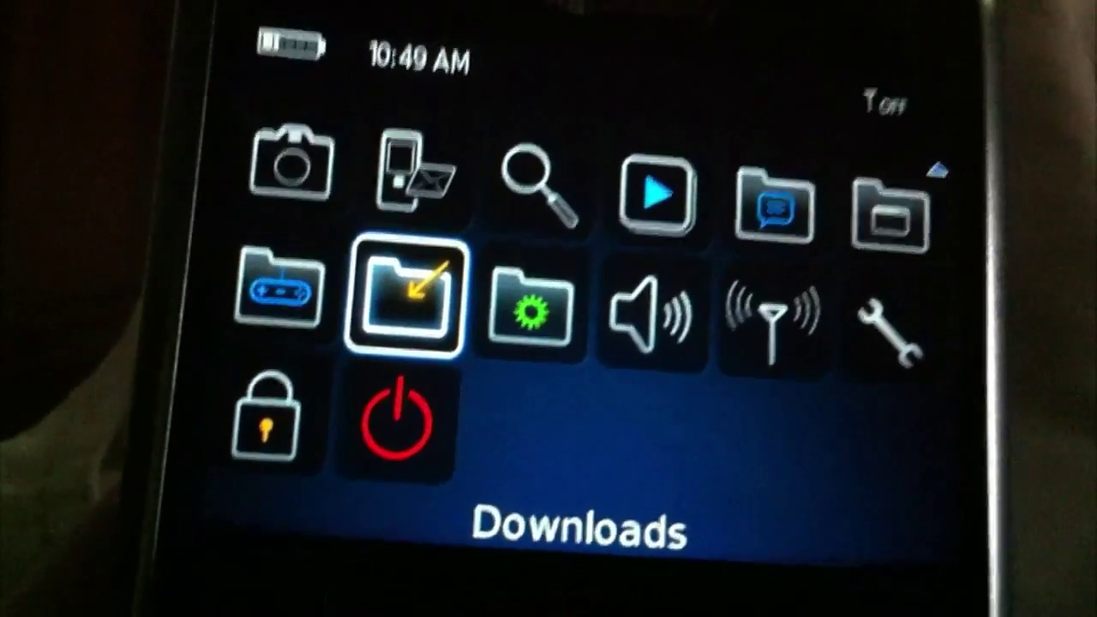
{"action": "key", "text": "Right"}
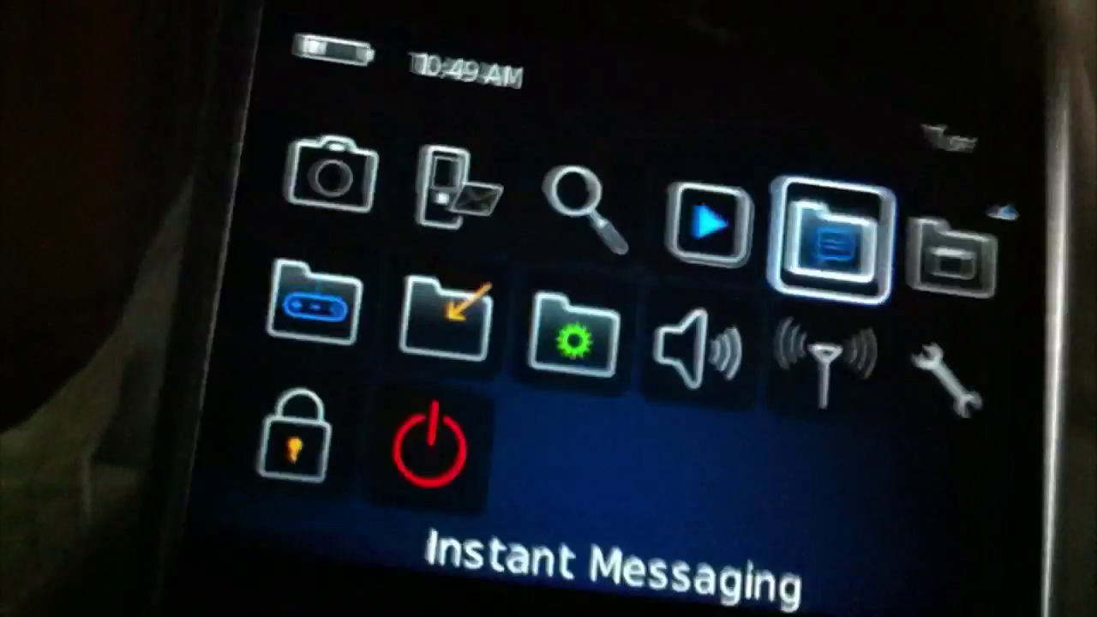
{"action": "key", "text": "Return"}
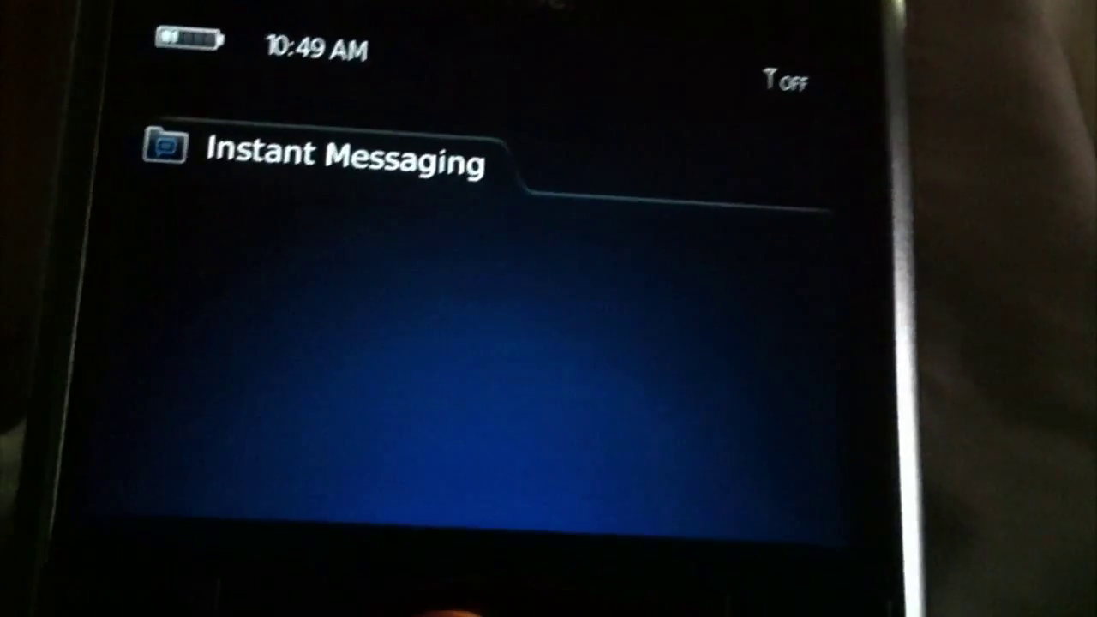
{"action": "key", "text": "Escape"}
{"action": "key", "text": "Right"}
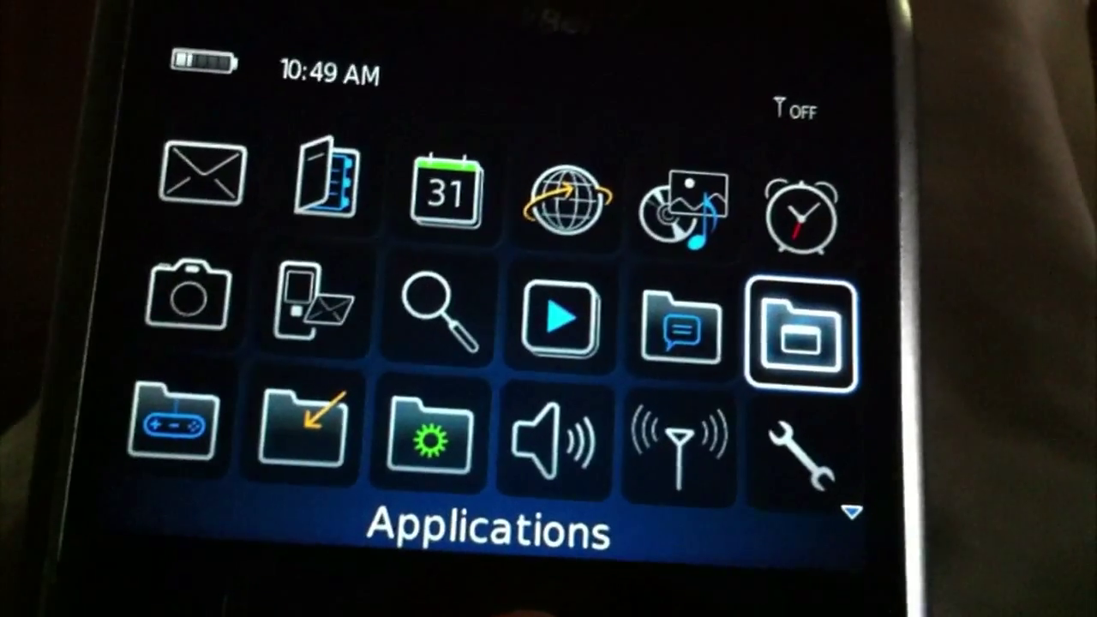